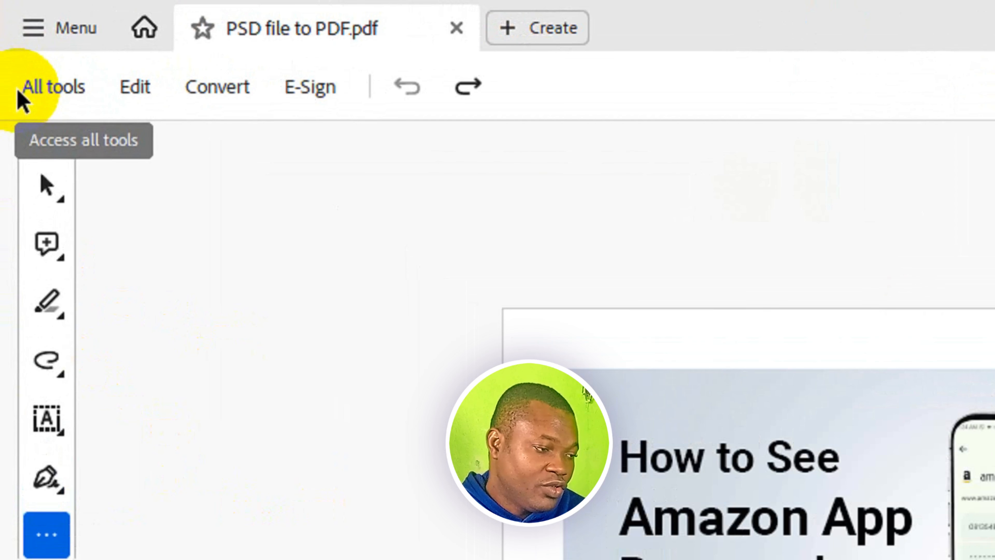
# Open the PDF for editing of its text and images.
pyautogui.click(11, 44)
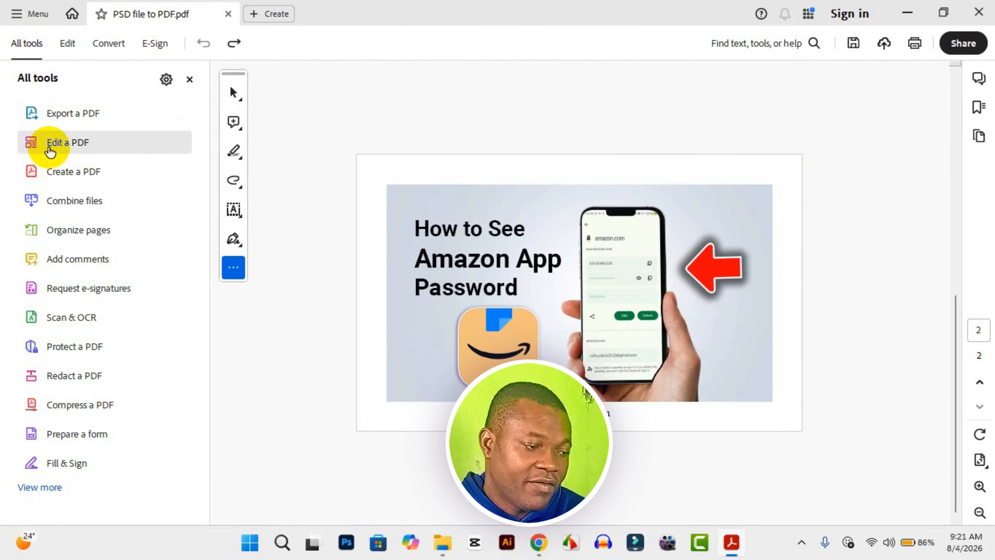
pyautogui.click(50, 151)
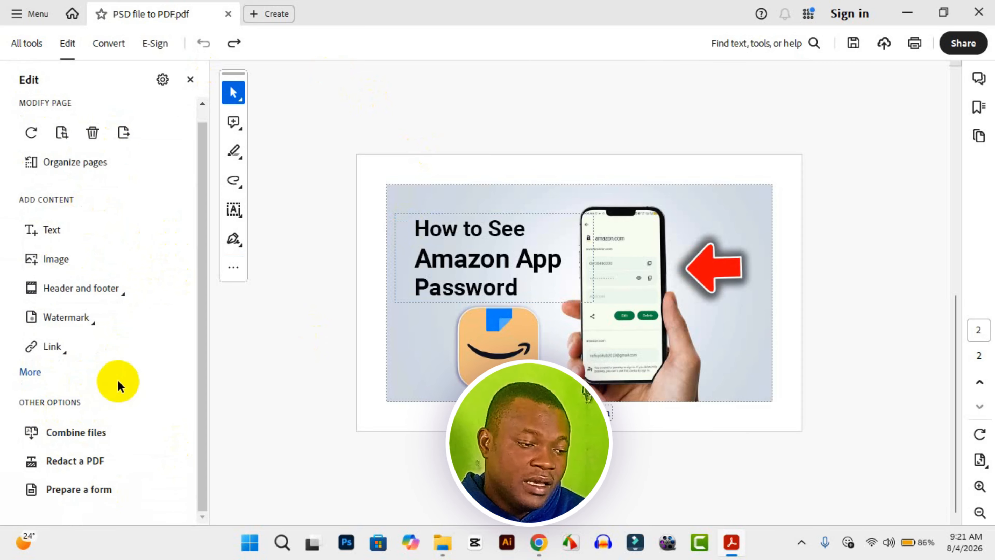
# Try moving and shrinking the "How to See Amazon App Password" heading box on page 2.
pyautogui.click(472, 270)
pyautogui.moveTo(471, 269); pyautogui.dragTo(387, 273)
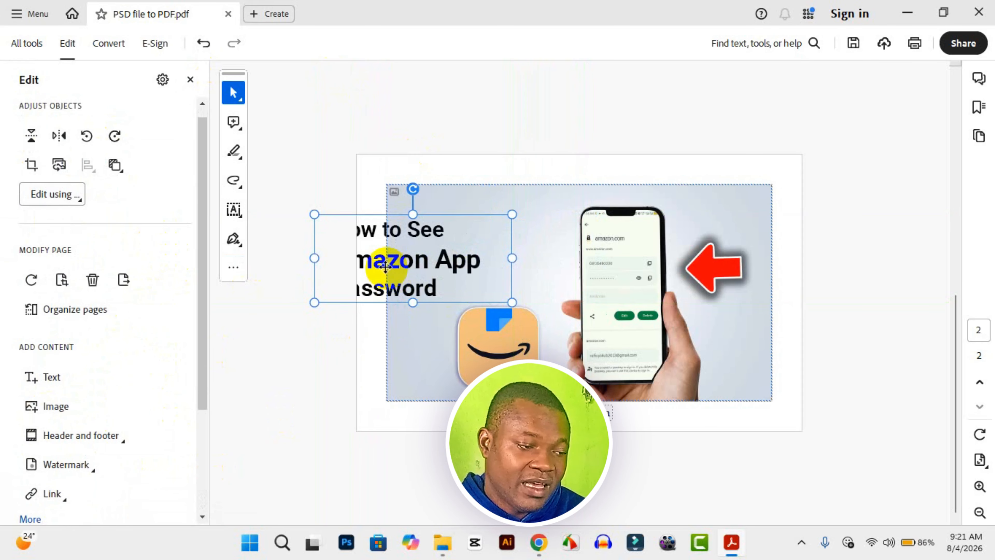
pyautogui.hotkey('ctrl', 'z')
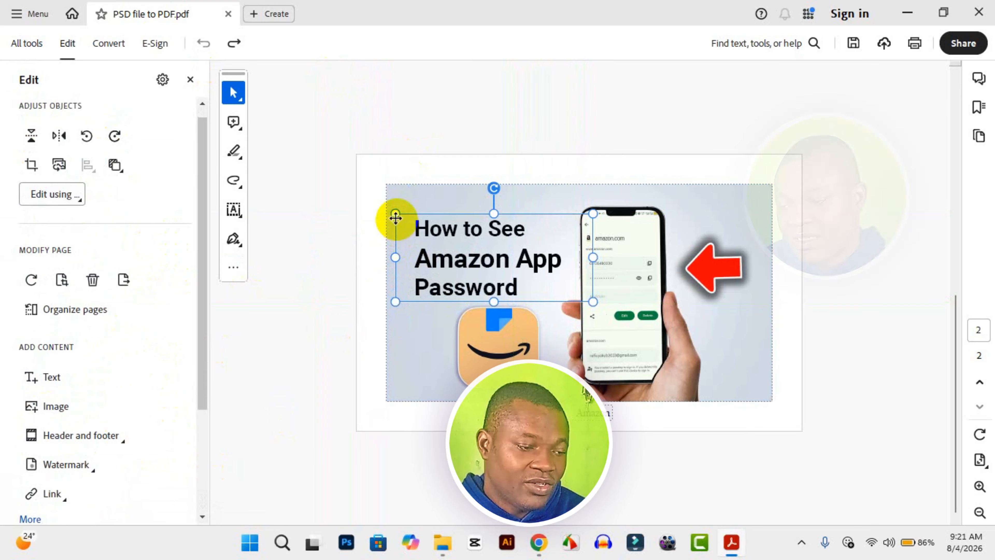
pyautogui.moveTo(395, 213); pyautogui.dragTo(465, 275)
pyautogui.moveTo(530, 302); pyautogui.dragTo(561, 296)
pyautogui.hotkey('ctrl', 'z')
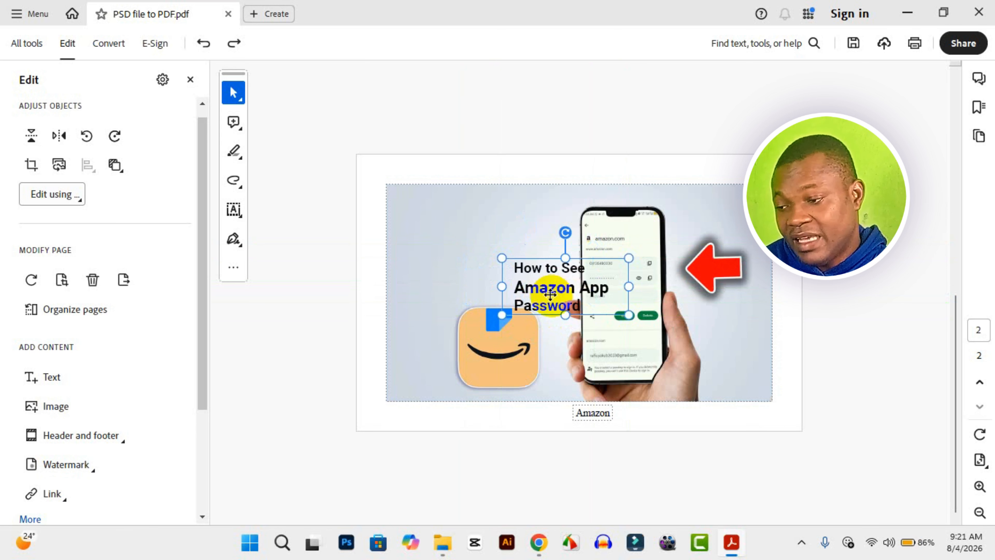
# Delete the heading and add a text box in its place reading "The New TEXT Box" and "How to Use in Acrobat" on separate lines.
pyautogui.press('Delete')
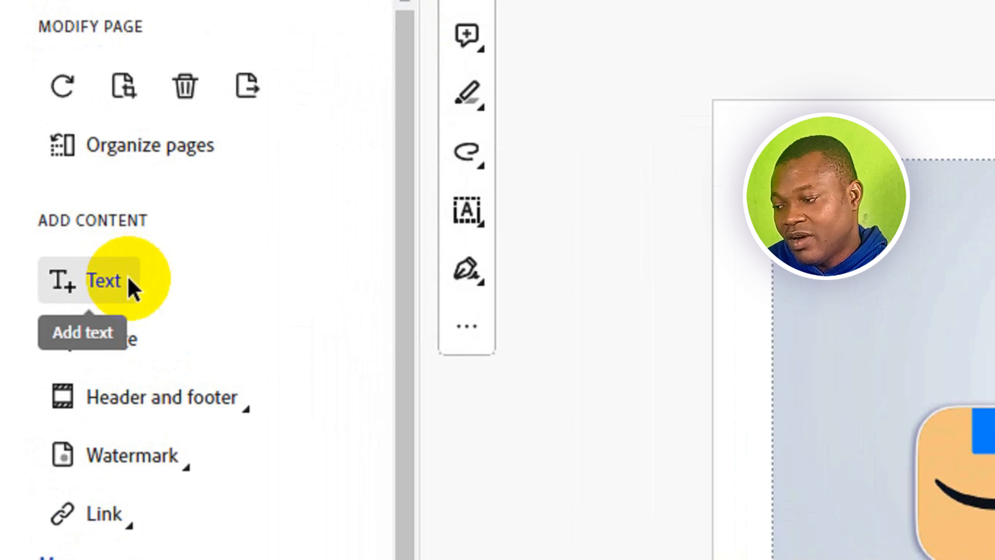
pyautogui.click(64, 245)
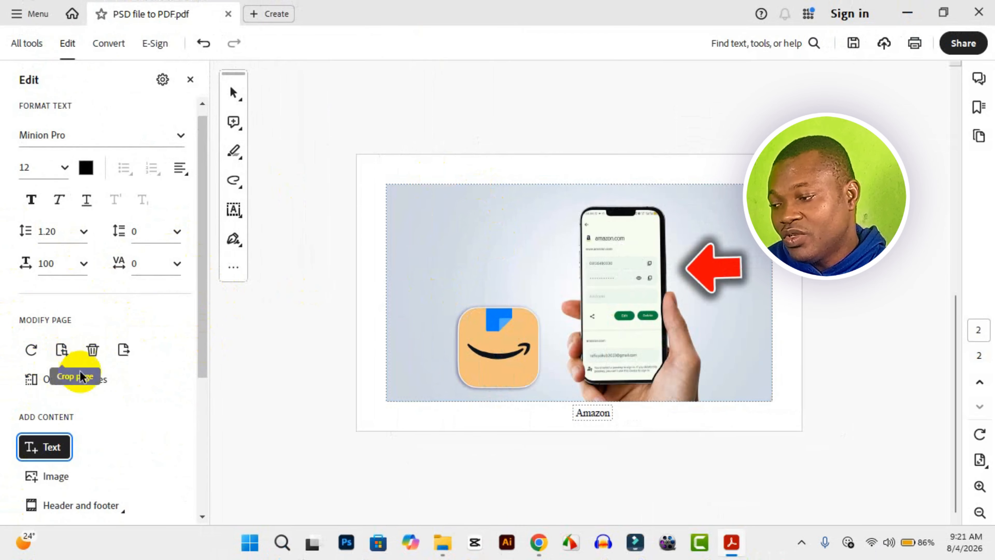
pyautogui.scroll(1, 39, 306)
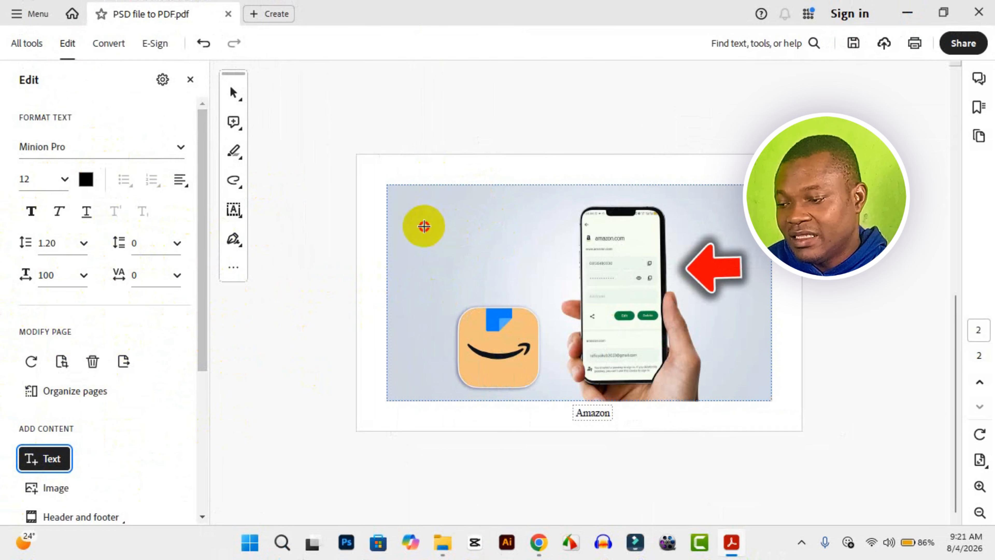
pyautogui.click(422, 222)
pyautogui.moveTo(407, 208); pyautogui.dragTo(566, 299)
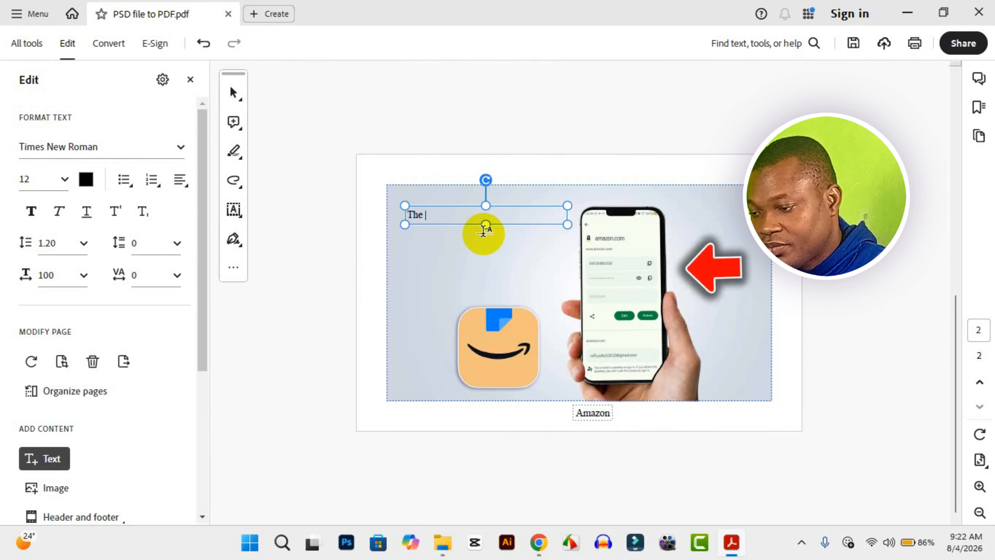
pyautogui.write('New')
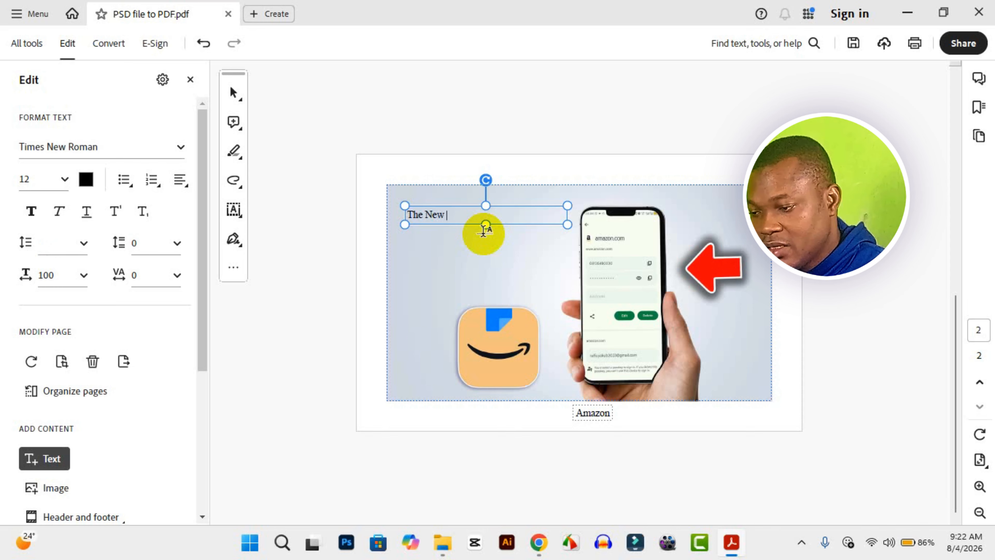
pyautogui.write(' TEXT Box')
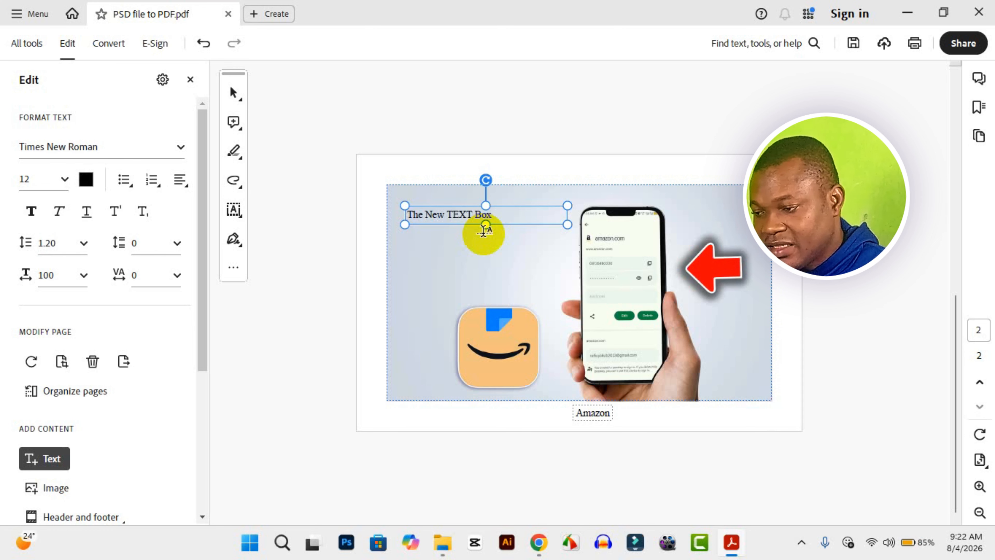
pyautogui.press('Return')
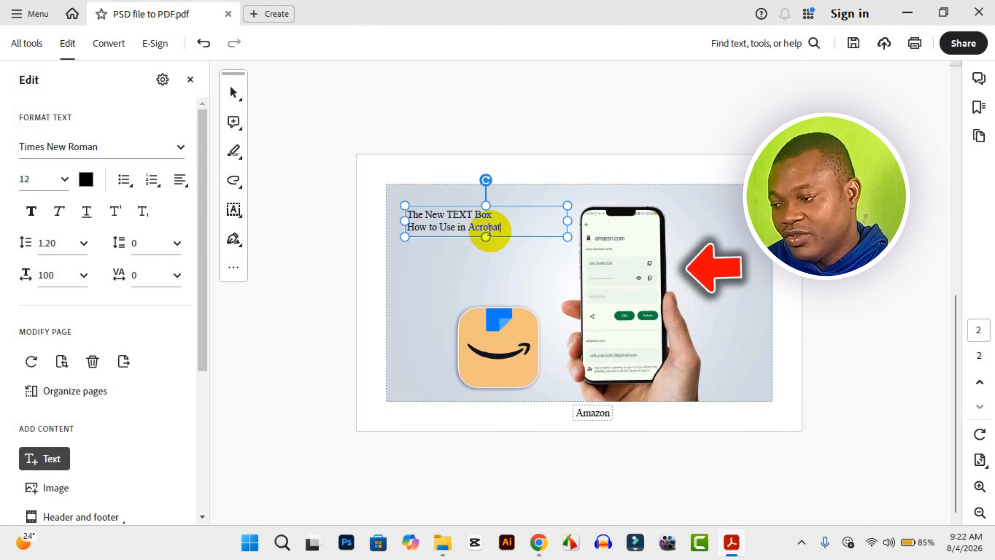
# Try font sizes 30 and 24 on all the text in the new text box.
pyautogui.hotkey('ctrl', 'a')
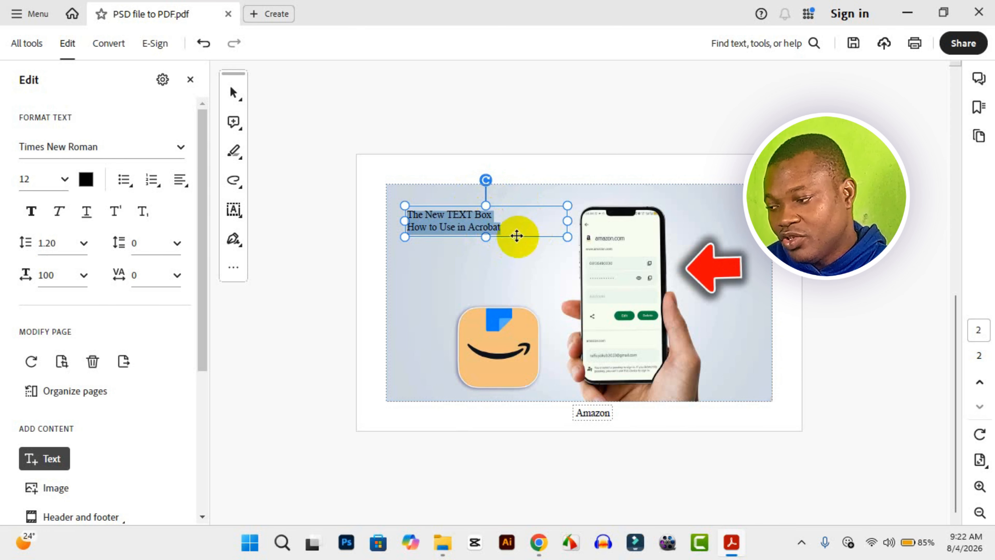
pyautogui.click(65, 179)
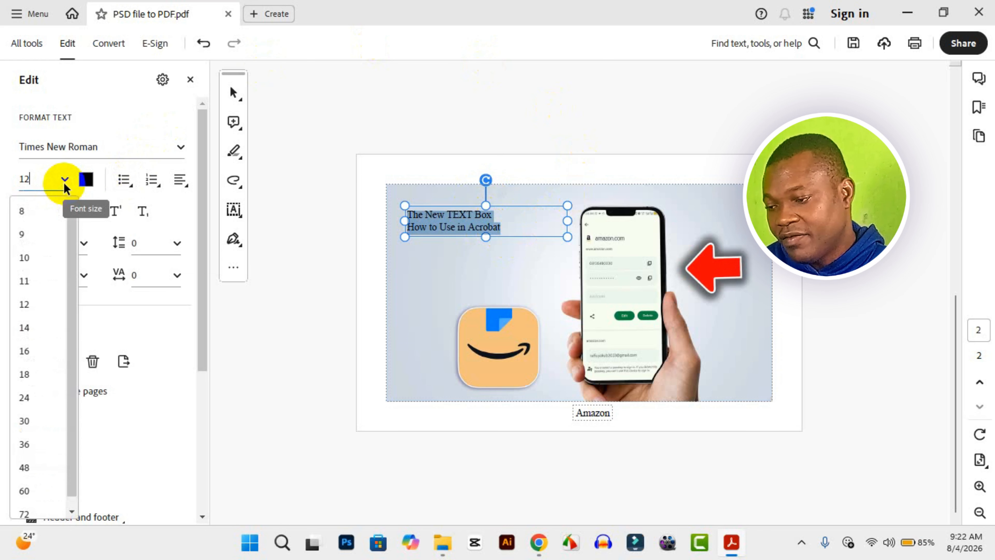
pyautogui.click(40, 425)
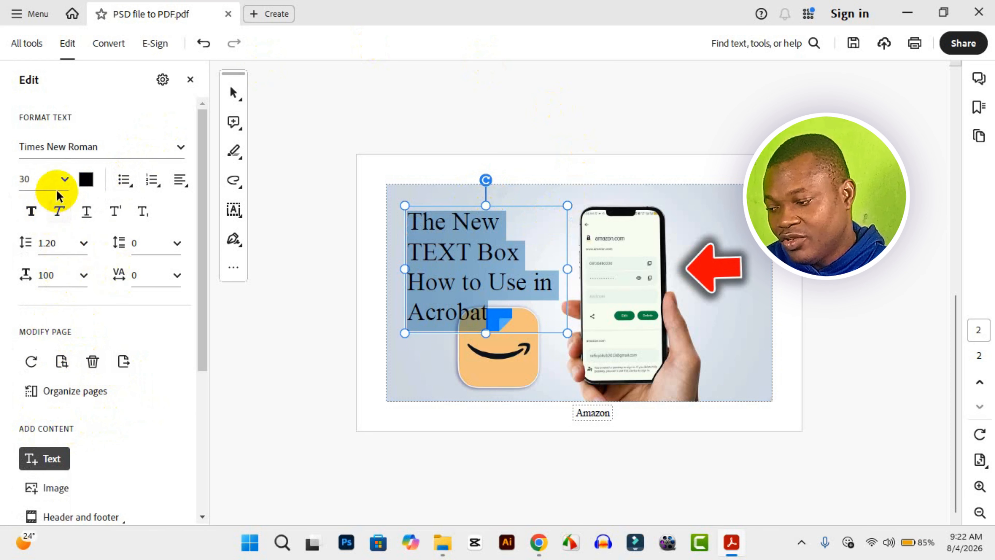
pyautogui.click(62, 184)
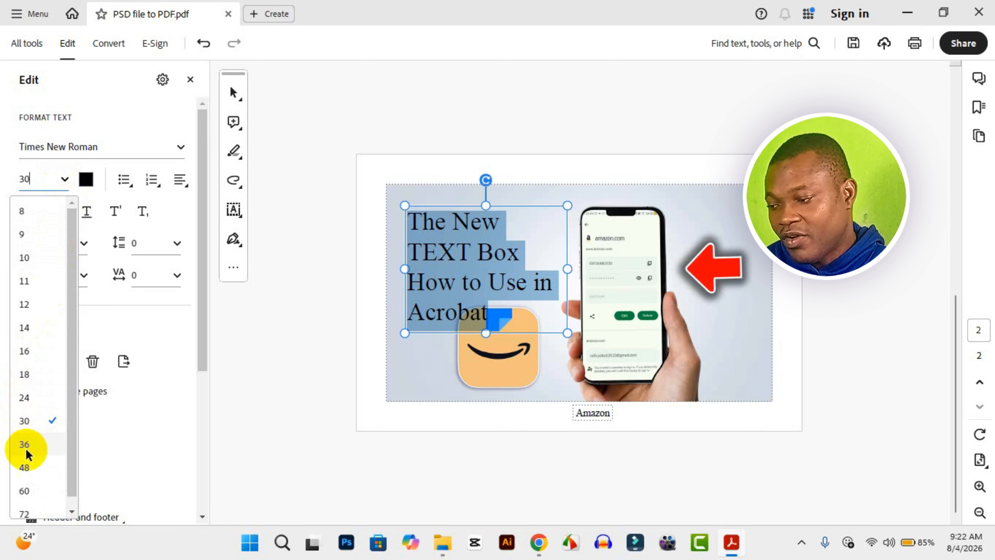
pyautogui.click(24, 397)
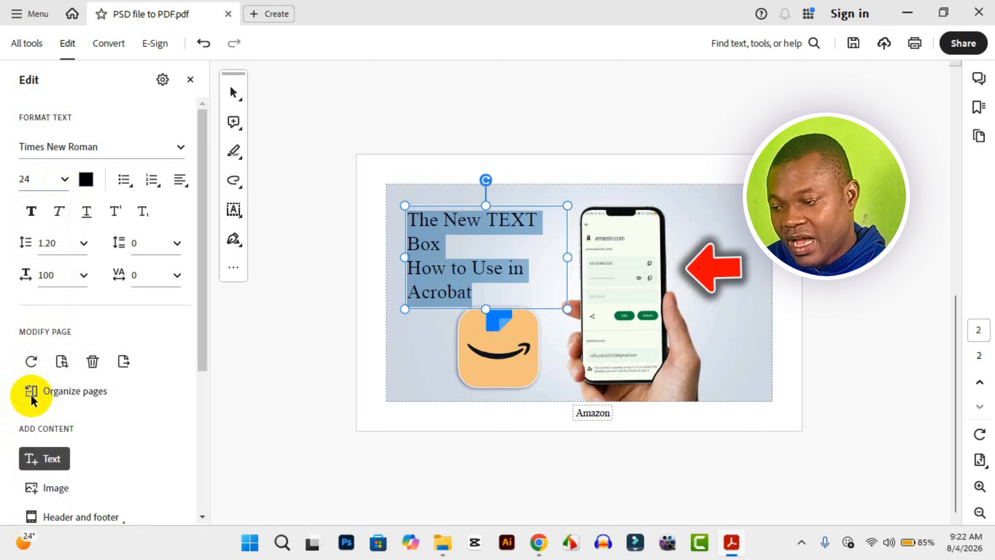
# Narrow the new text box slightly, try to reduce its height, and reselect all of its text.
pyautogui.moveTo(487, 310); pyautogui.dragTo(484, 291)
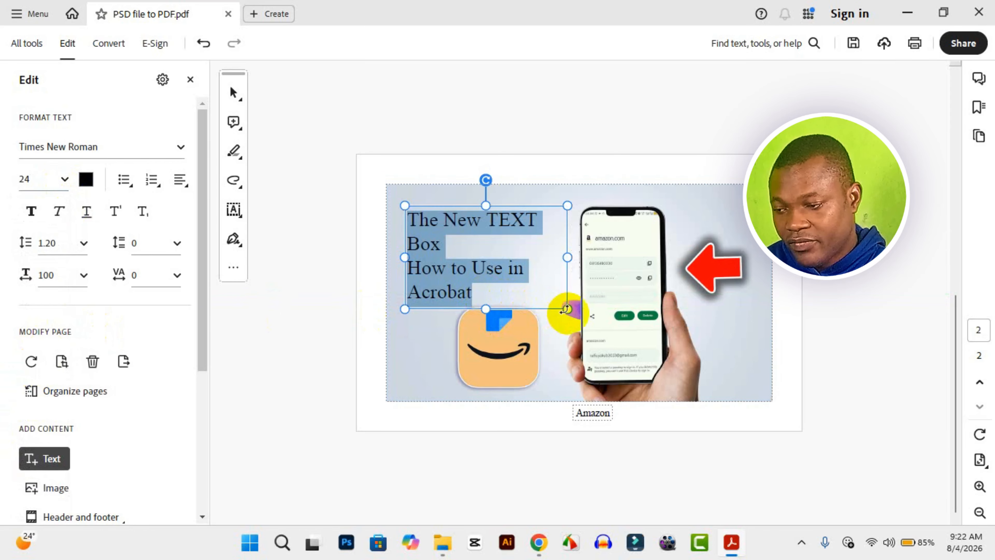
pyautogui.moveTo(567, 310); pyautogui.dragTo(569, 283)
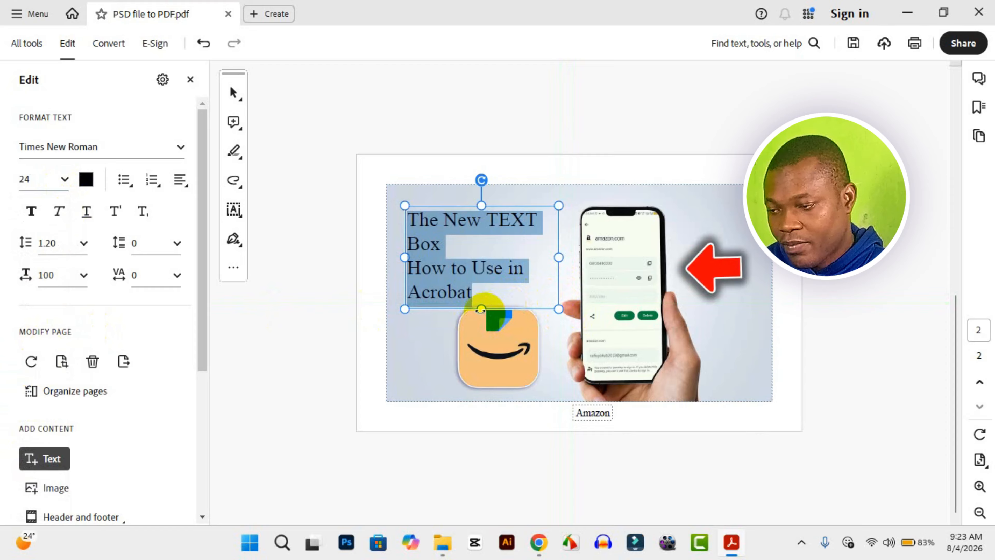
pyautogui.click(483, 218)
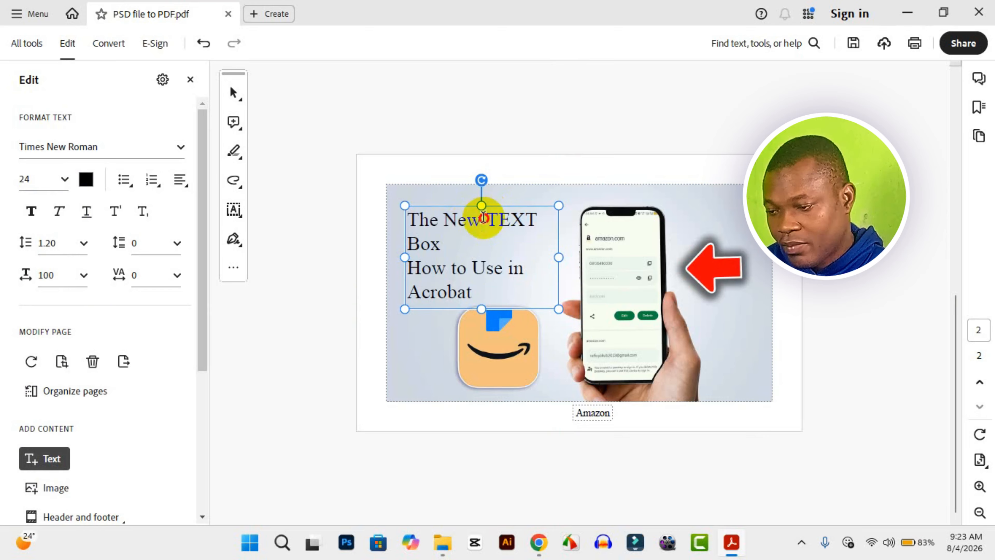
pyautogui.click(479, 242)
pyautogui.click(455, 284)
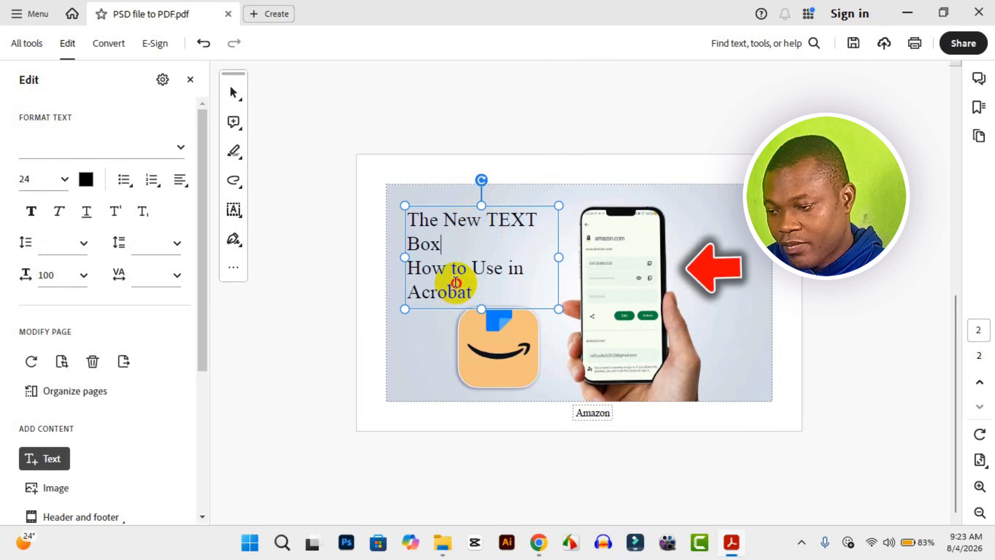
pyautogui.hotkey('ctrl', 'a')
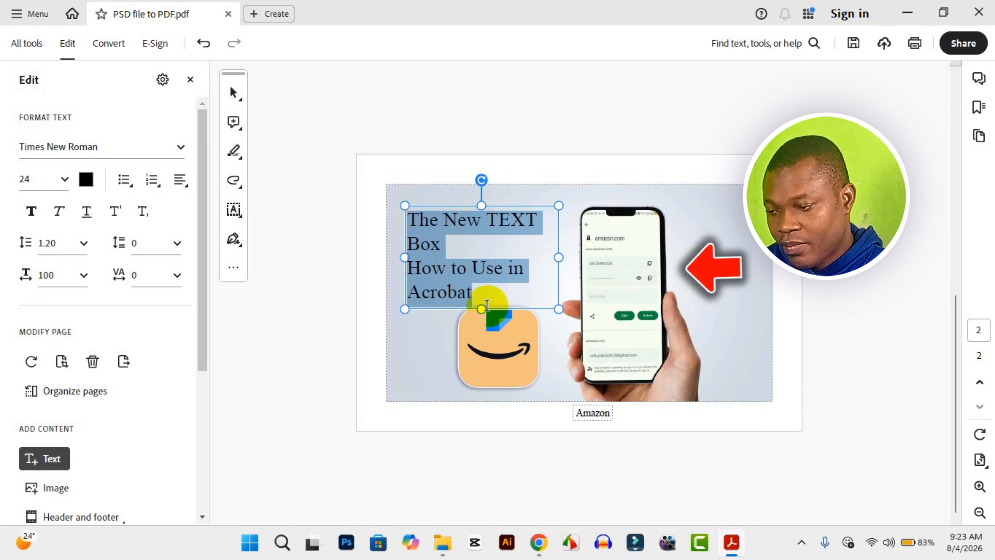
pyautogui.moveTo(483, 310); pyautogui.dragTo(484, 288)
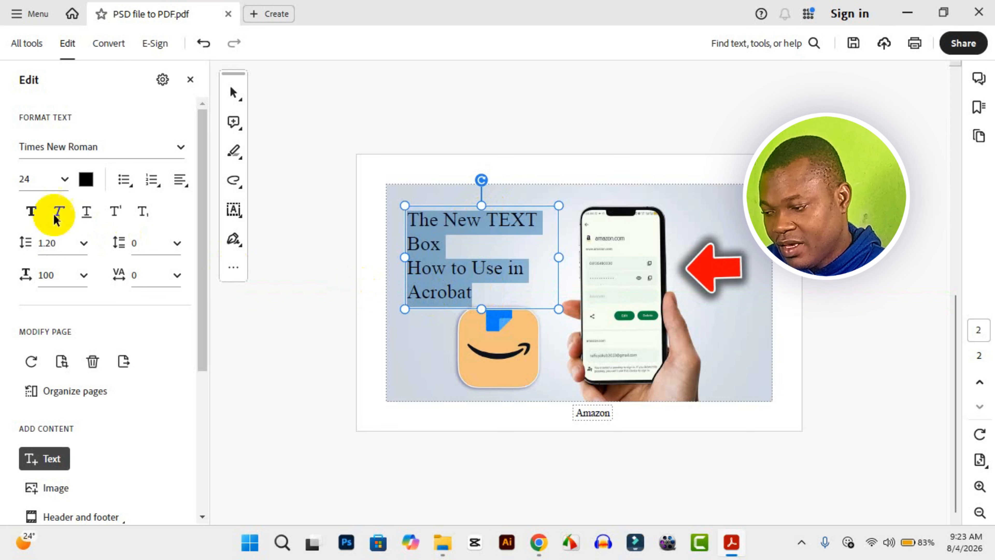
# Set the selected text to size 30 and bold, trying italic and turning it off again.
pyautogui.click(65, 179)
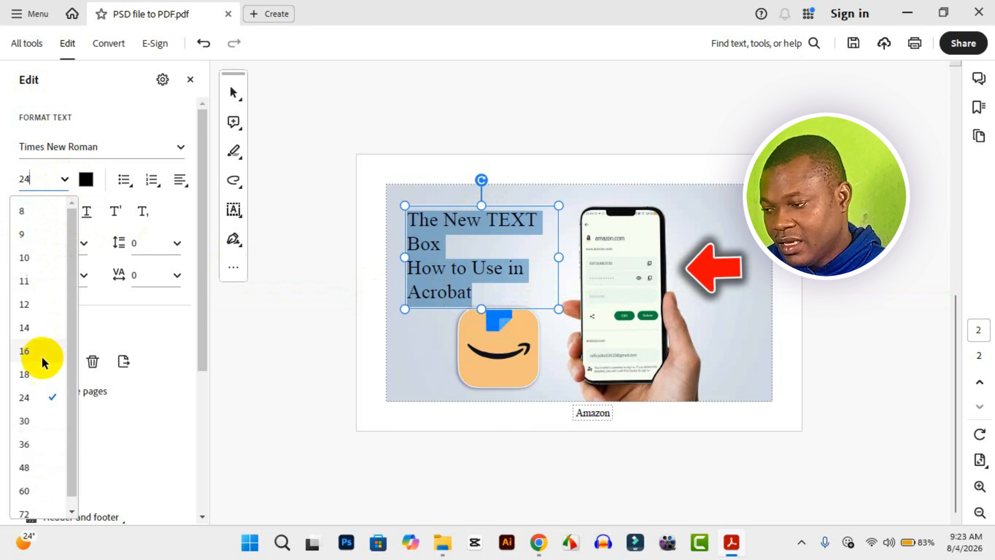
pyautogui.click(33, 424)
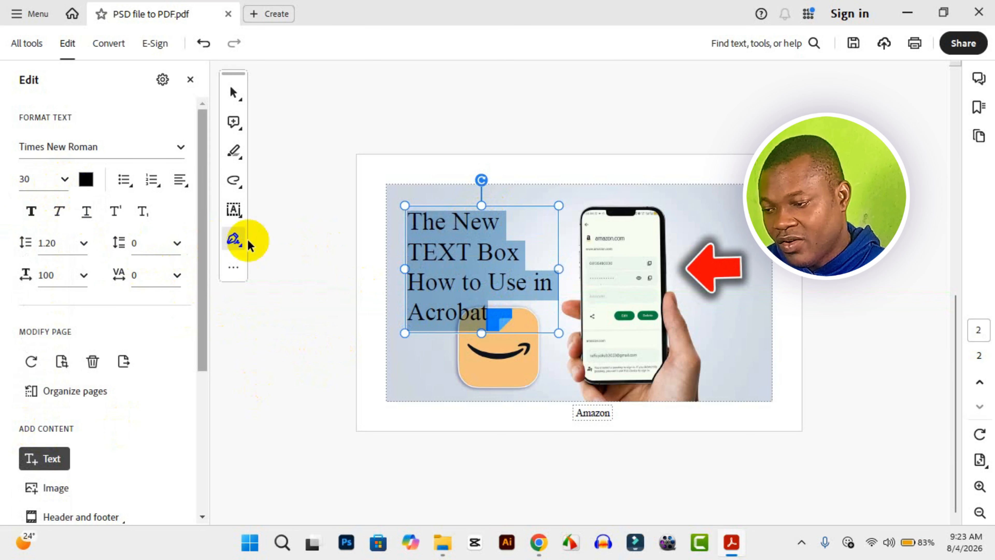
pyautogui.click(33, 212)
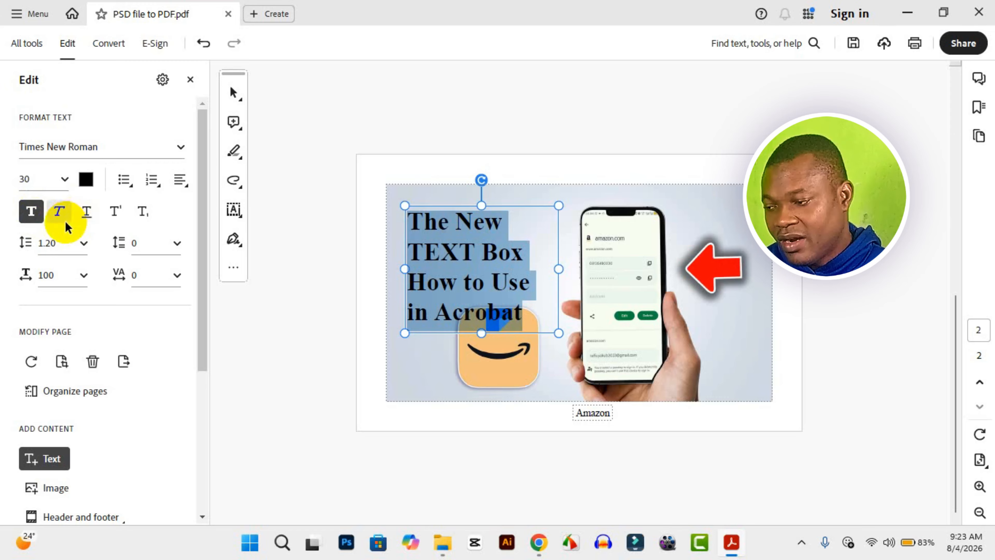
pyautogui.click(60, 213)
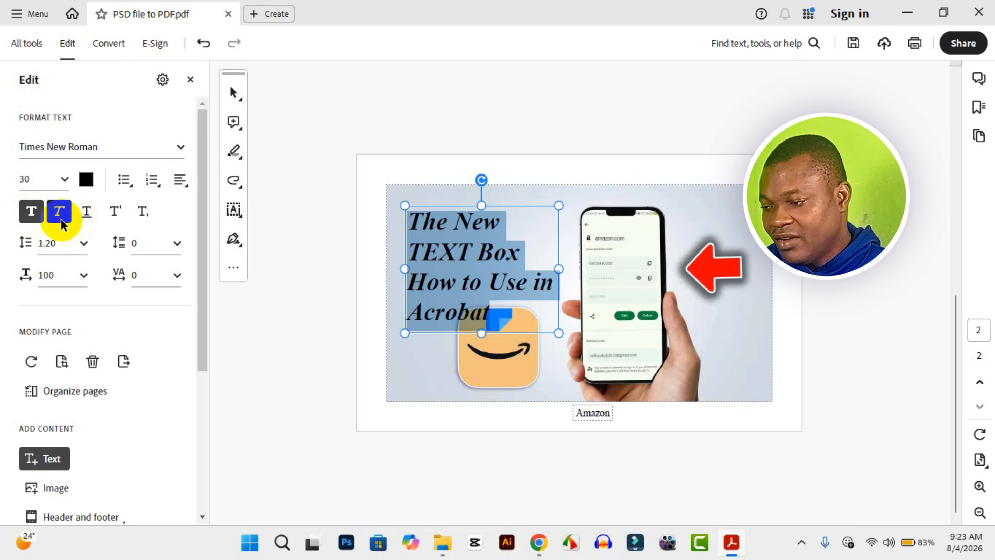
pyautogui.click(60, 213)
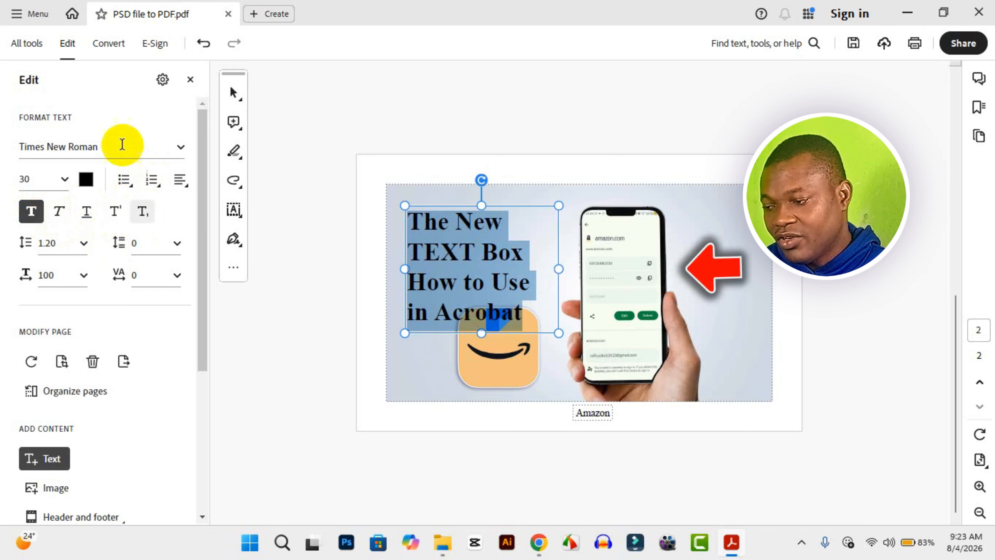
# Set the selected text's line spacing to 1.4 after trying 1, and change its color to red.
pyautogui.click(84, 243)
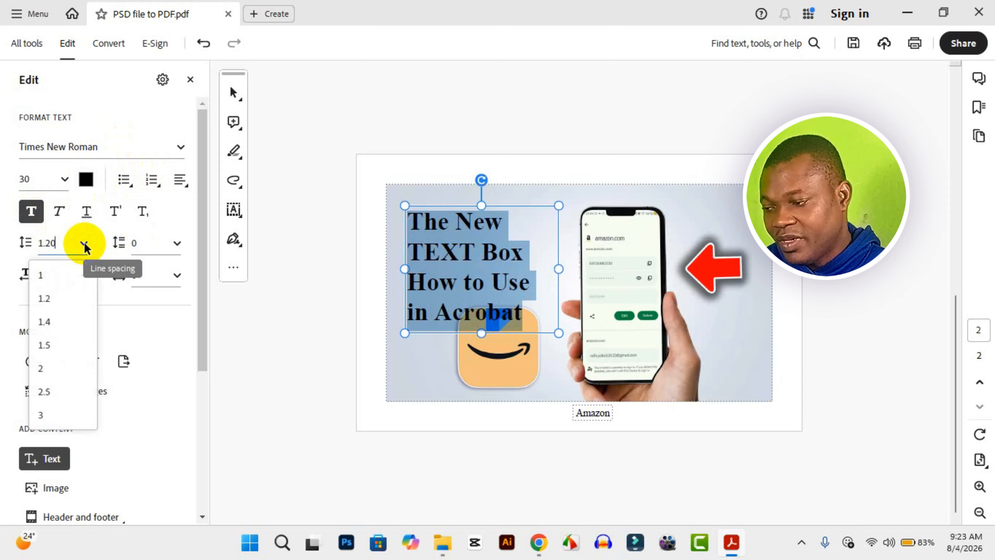
pyautogui.click(70, 275)
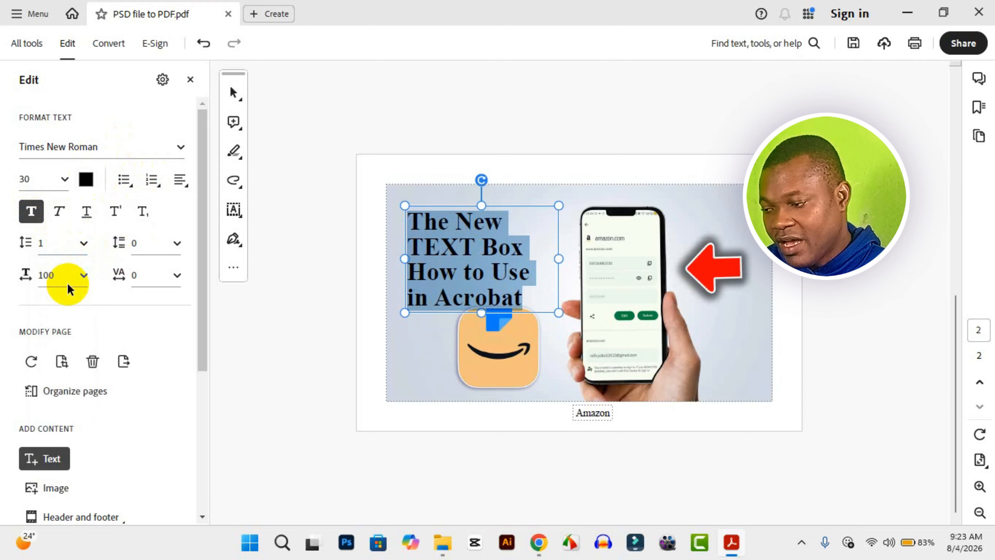
pyautogui.click(83, 244)
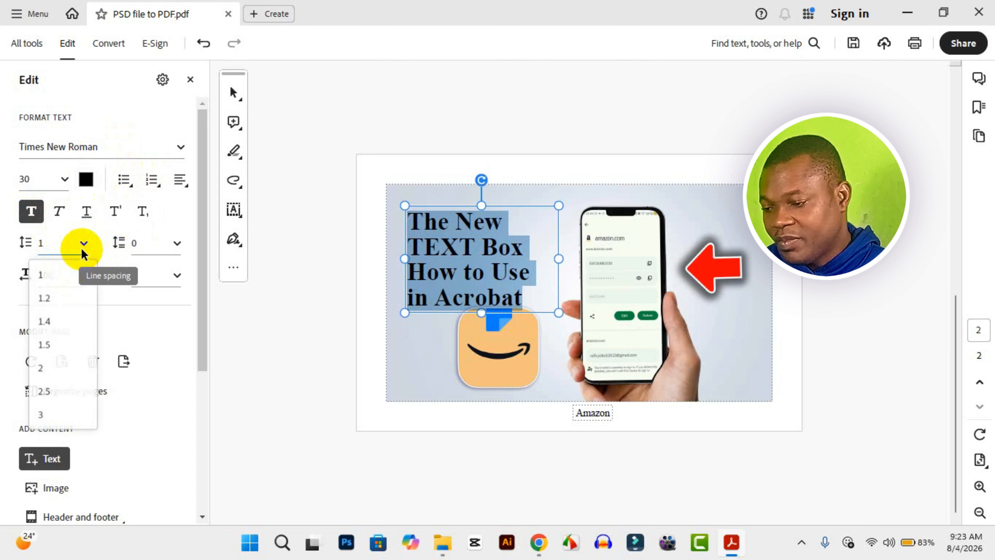
pyautogui.click(61, 321)
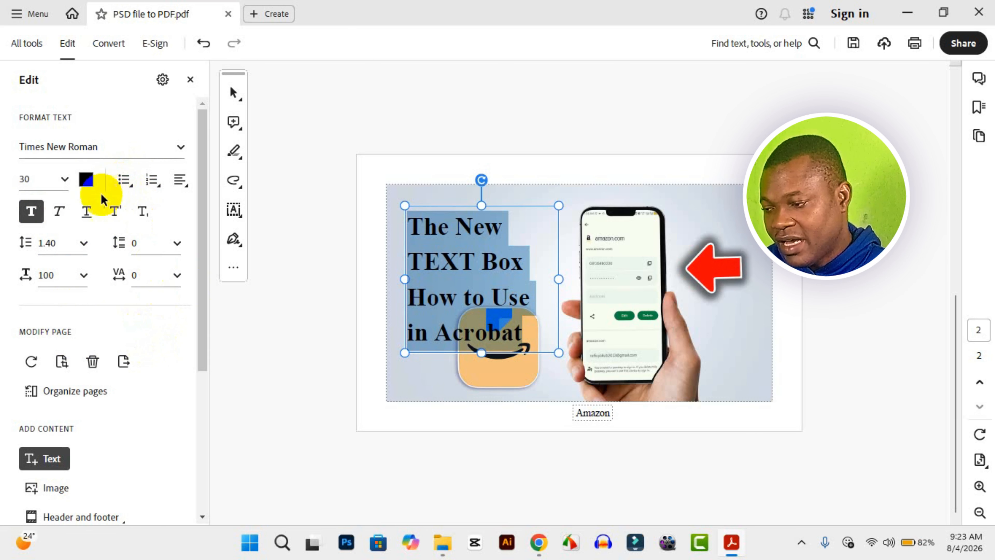
pyautogui.click(86, 179)
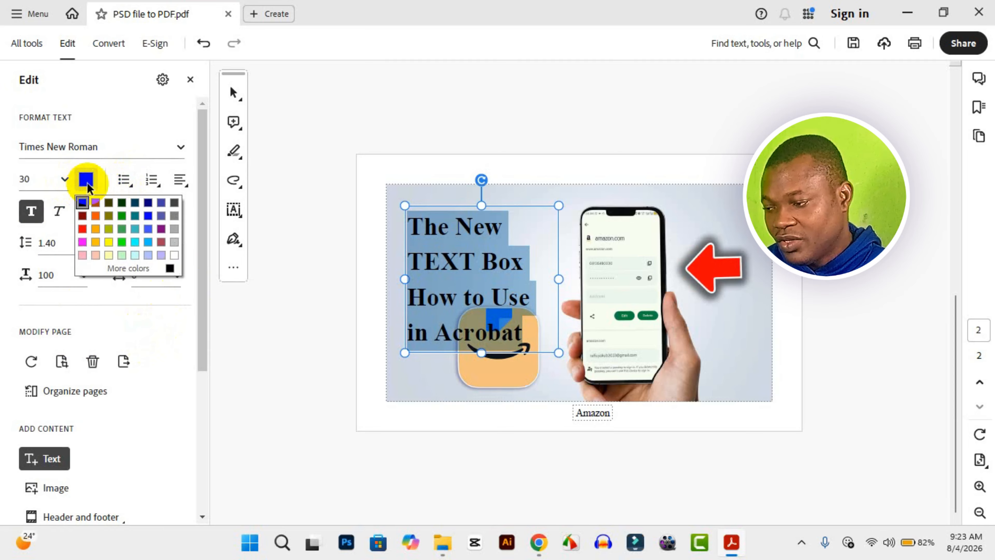
pyautogui.click(83, 242)
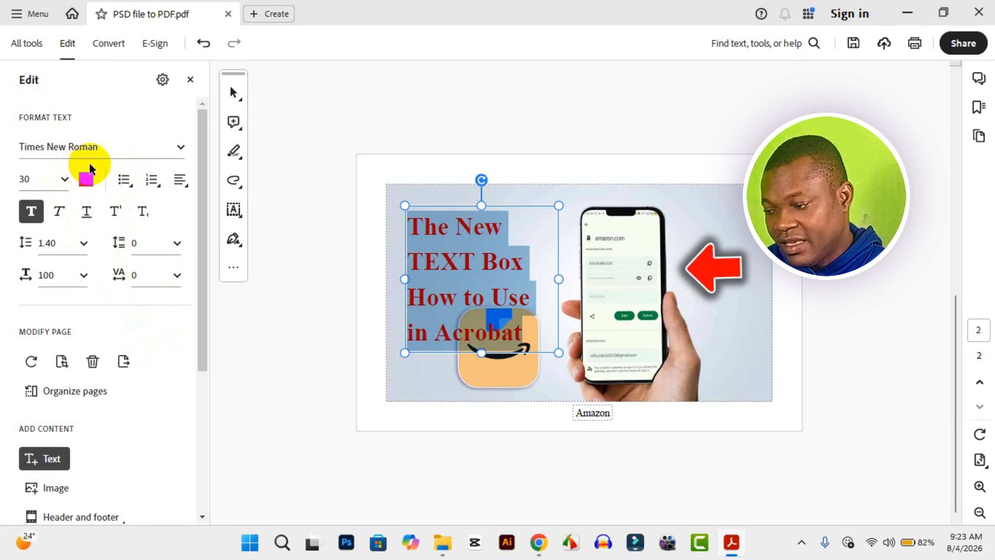
# Change the selected text's font to Candara and switch from adding text to the Select tool.
pyautogui.click(175, 151)
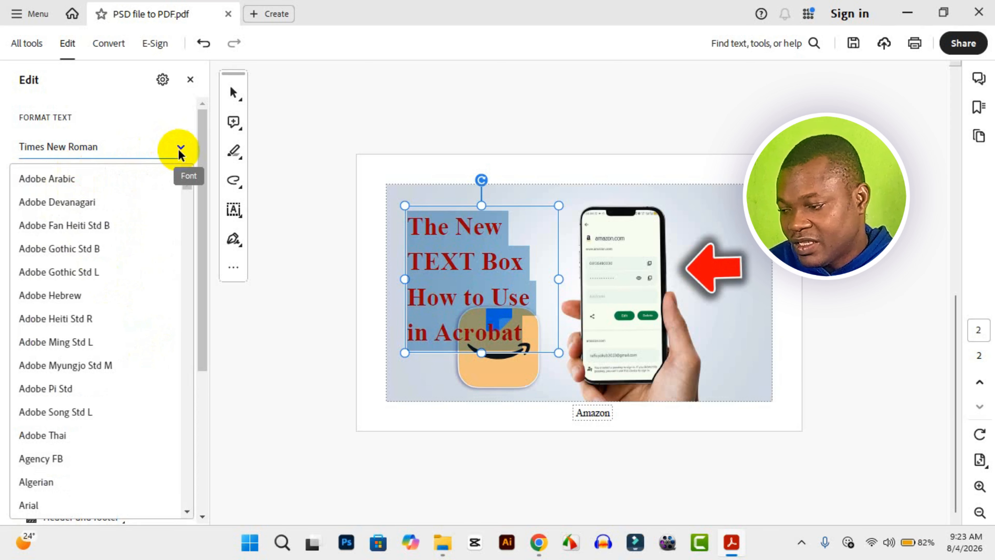
pyautogui.scroll(-15, 83, 375)
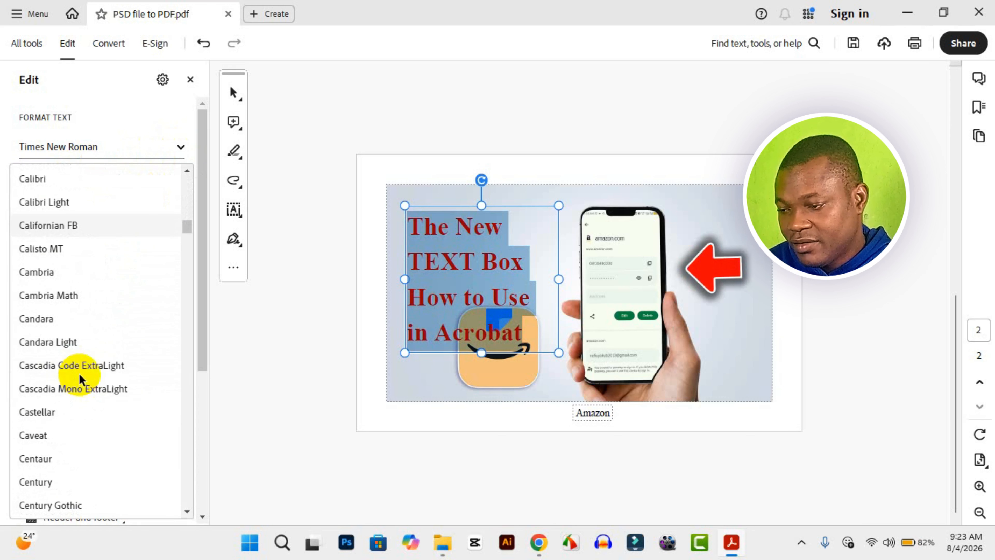
pyautogui.click(62, 324)
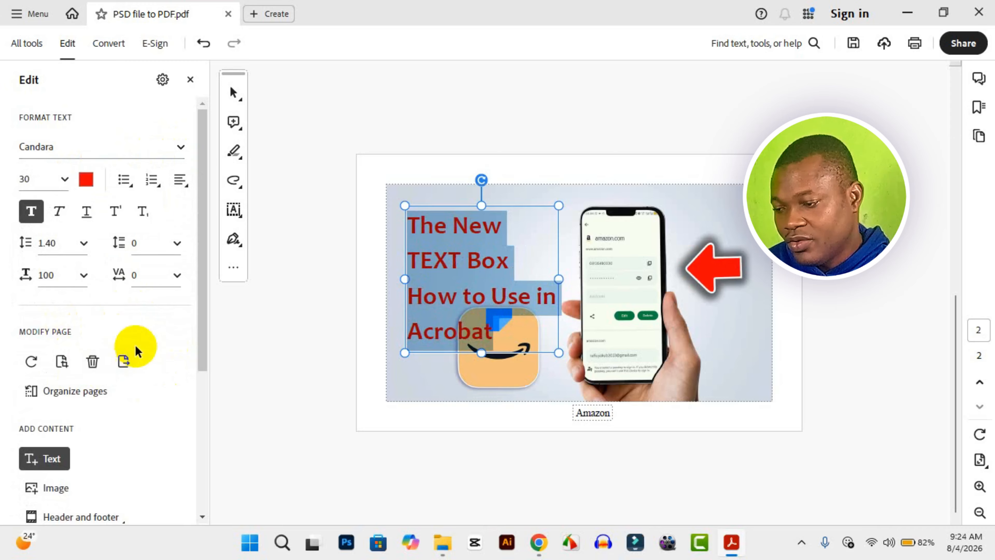
pyautogui.scroll(-5, 136, 347)
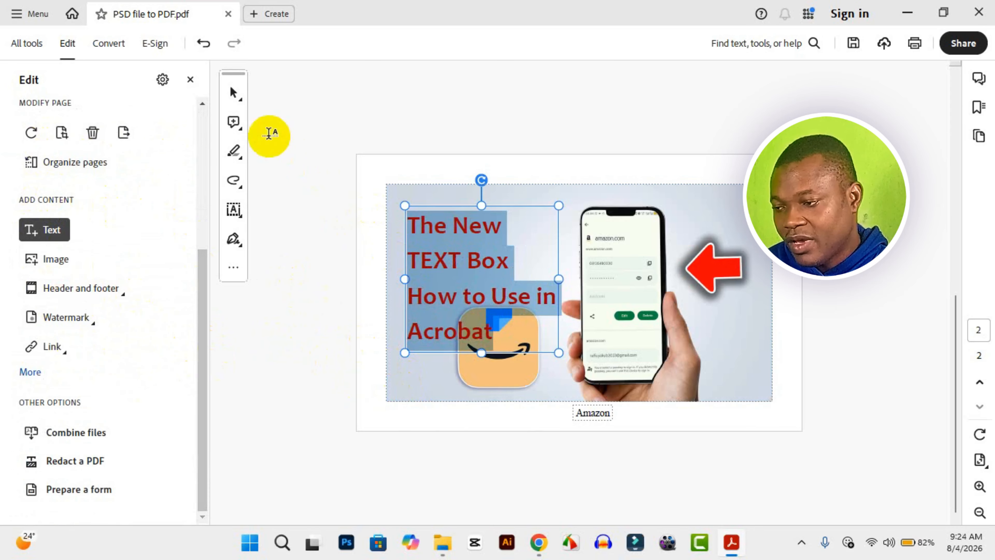
pyautogui.click(233, 93)
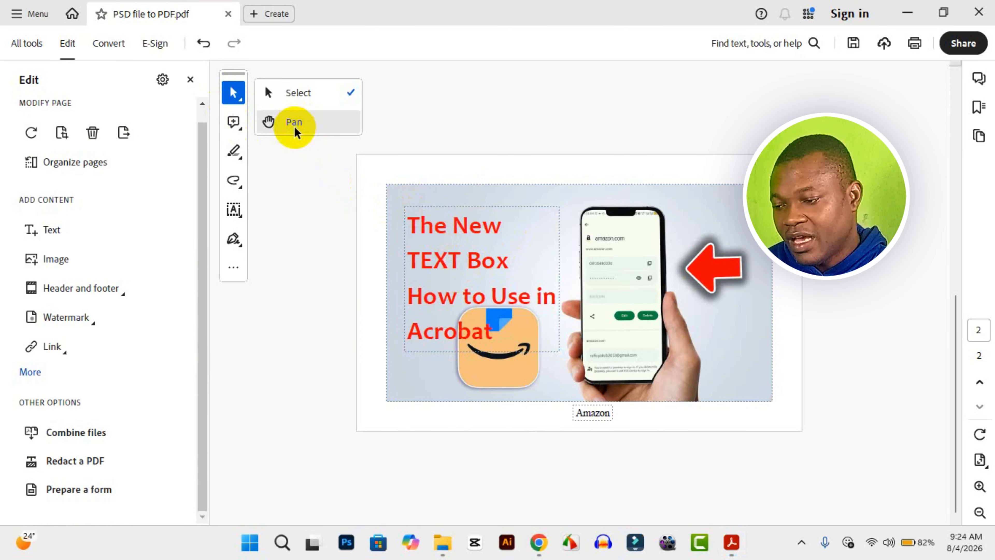
# Set all the text in the red heading's text box to size 18.
pyautogui.click(430, 263)
pyautogui.hotkey('ctrl', 'a')
pyautogui.click(64, 167)
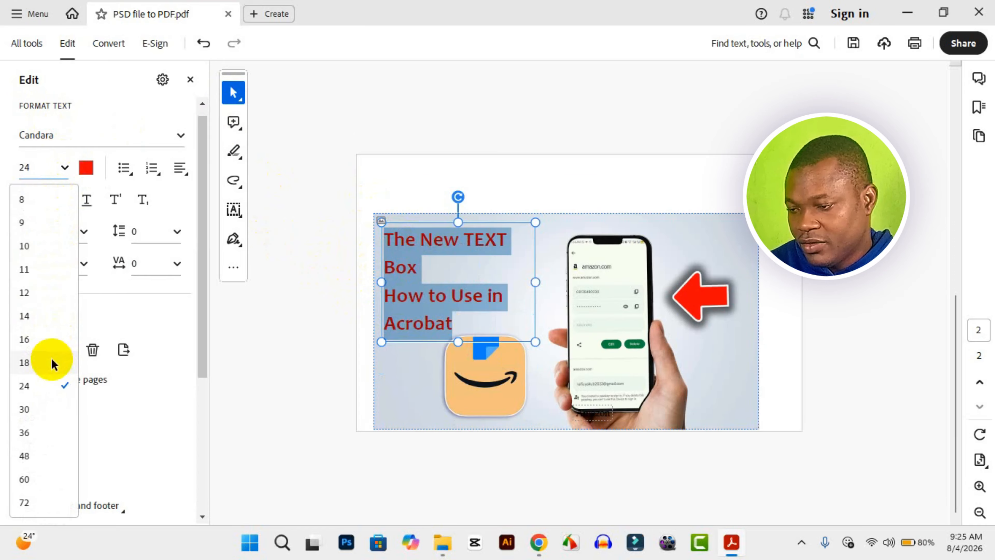
pyautogui.click(52, 361)
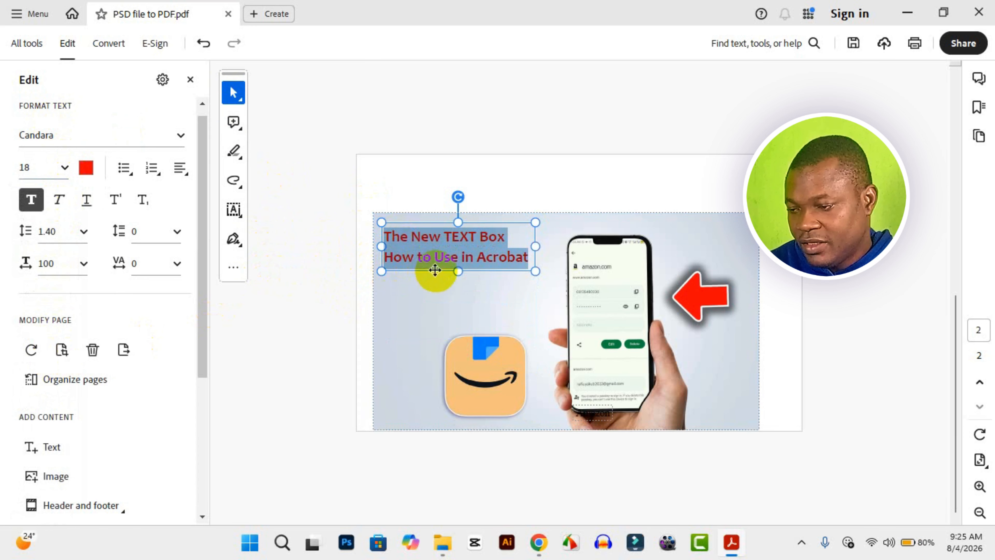
# Narrow the heading's text box slightly and try to increase its height from the lower edge.
pyautogui.moveTo(536, 271); pyautogui.dragTo(527, 271)
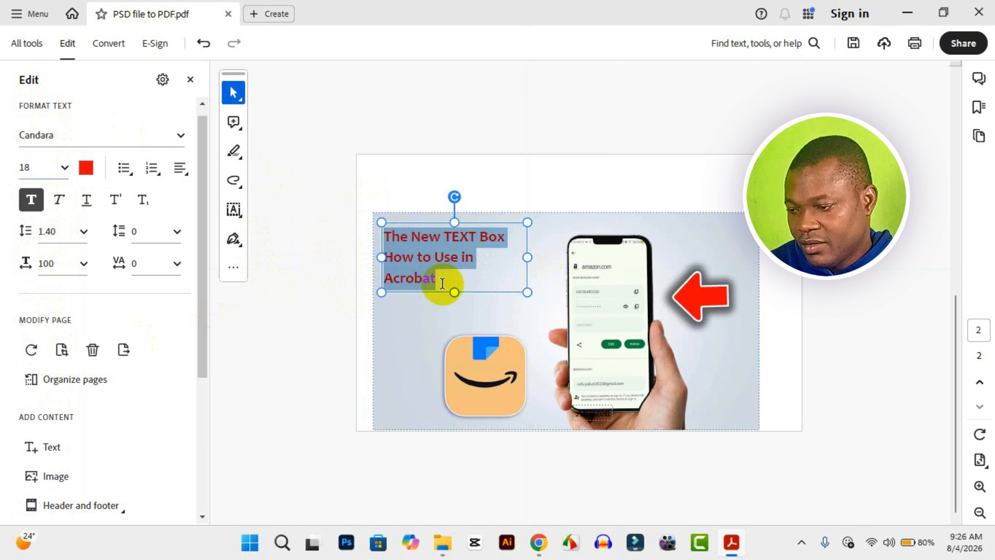
pyautogui.moveTo(454, 292); pyautogui.dragTo(457, 300)
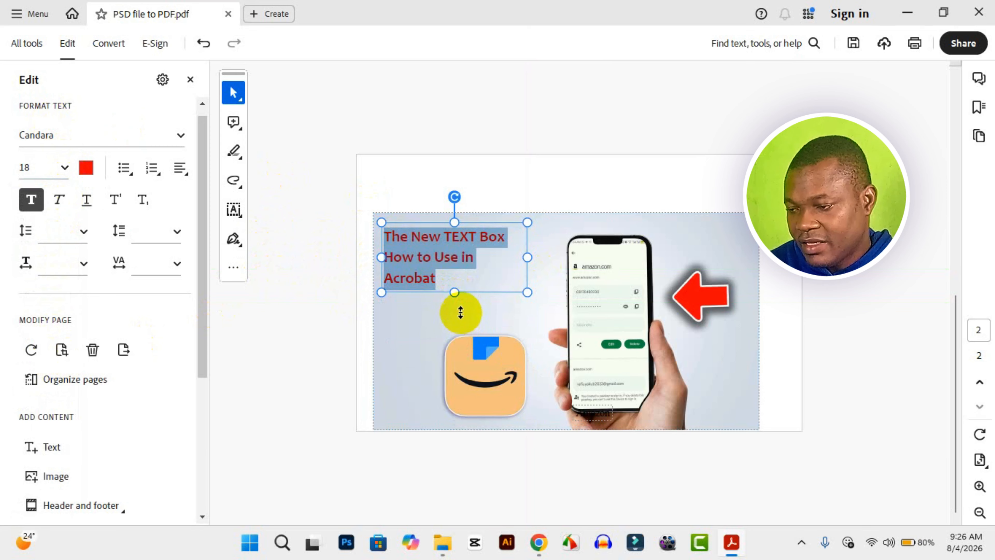
pyautogui.click(454, 294)
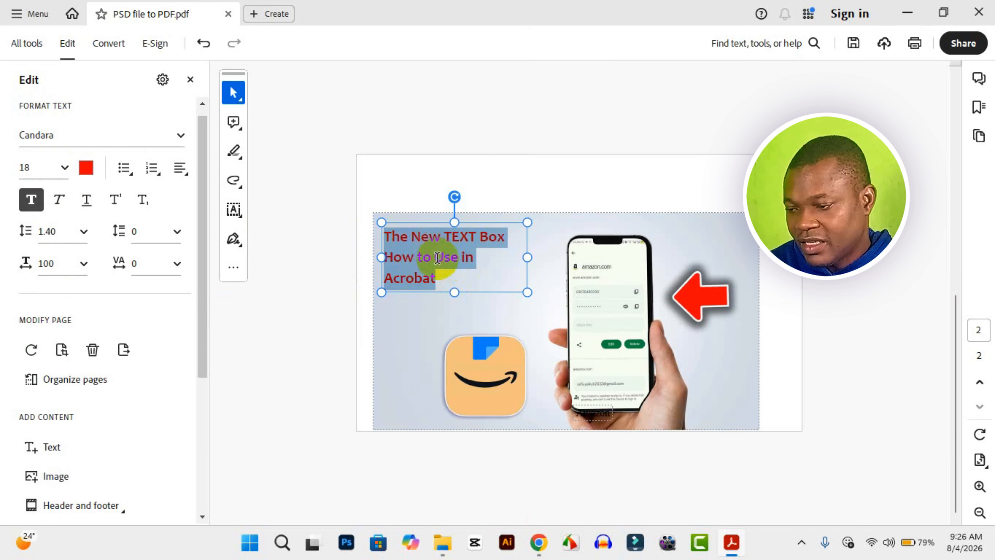
pyautogui.click(389, 216)
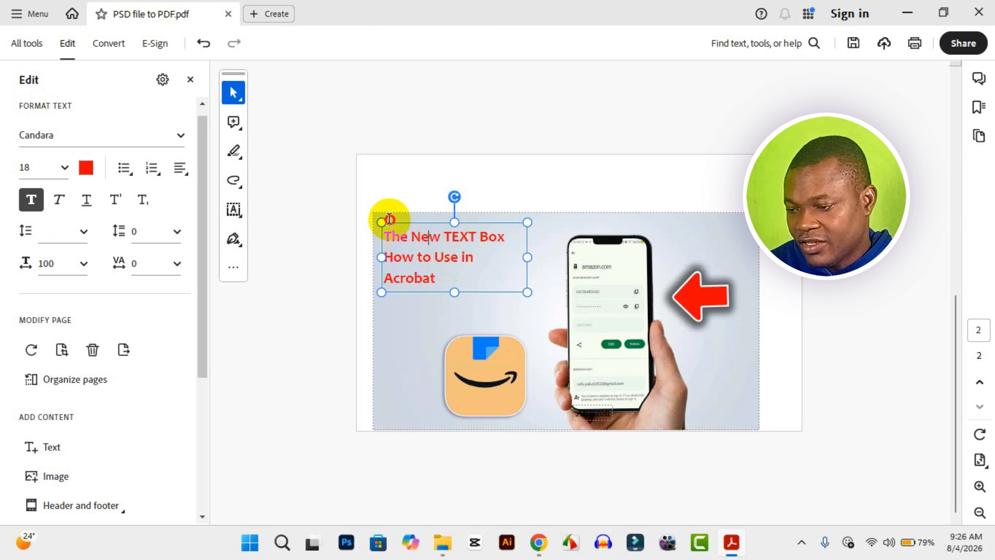
pyautogui.click(440, 255)
pyautogui.click(442, 254)
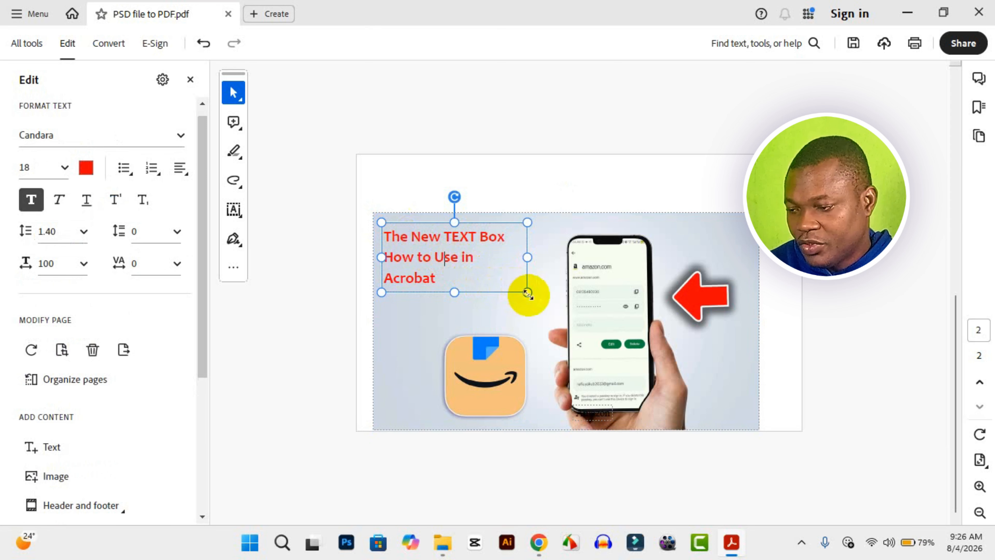
pyautogui.moveTo(460, 295); pyautogui.dragTo(468, 305)
pyautogui.click(467, 292)
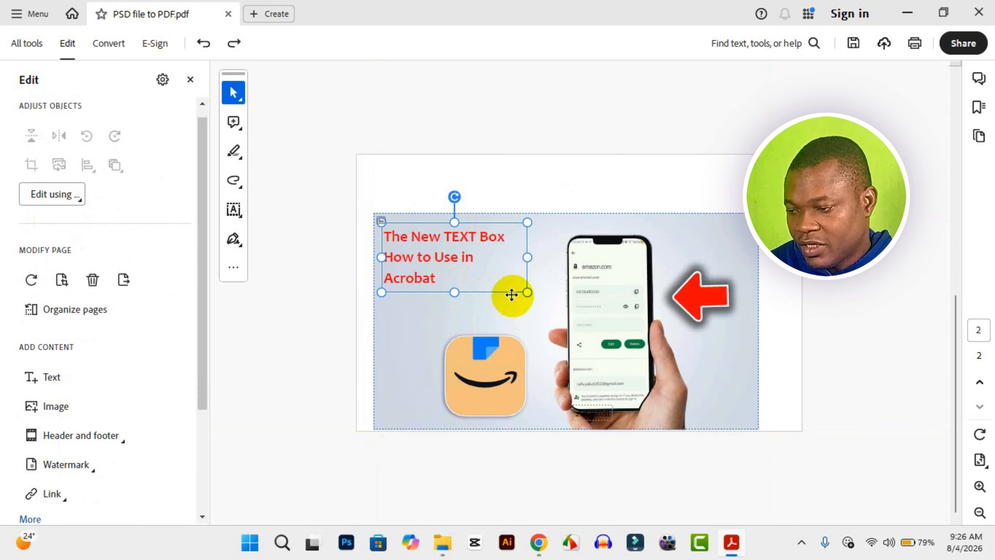
# Move the heading's text box slightly down and right, and widen it so the text fits on two lines.
pyautogui.moveTo(518, 290); pyautogui.dragTo(528, 315)
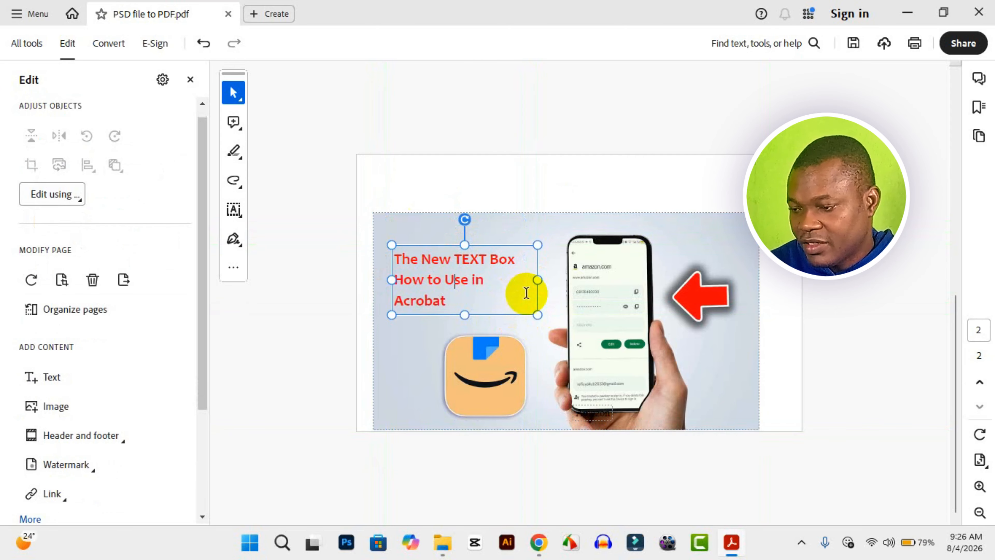
pyautogui.click(454, 283)
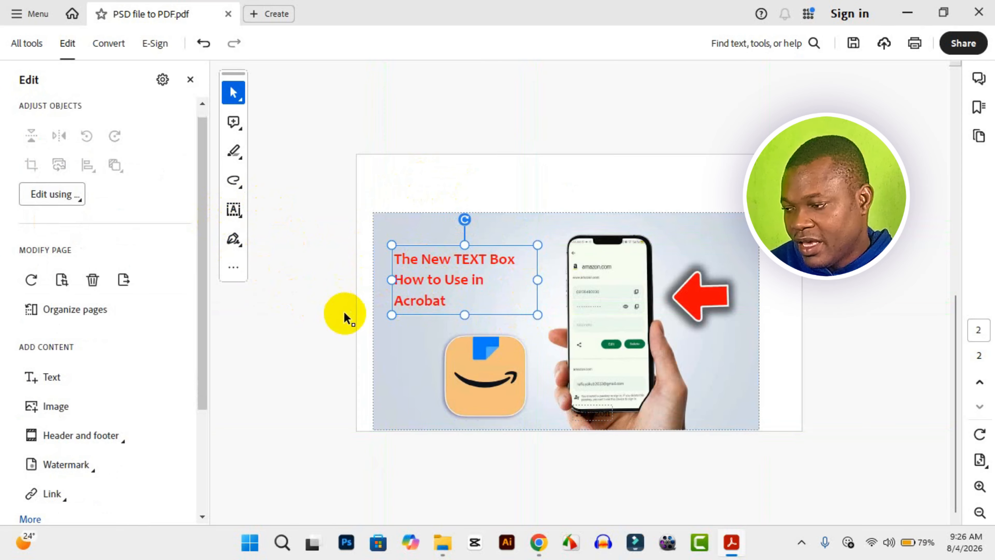
pyautogui.hotkey('ctrl', 'a')
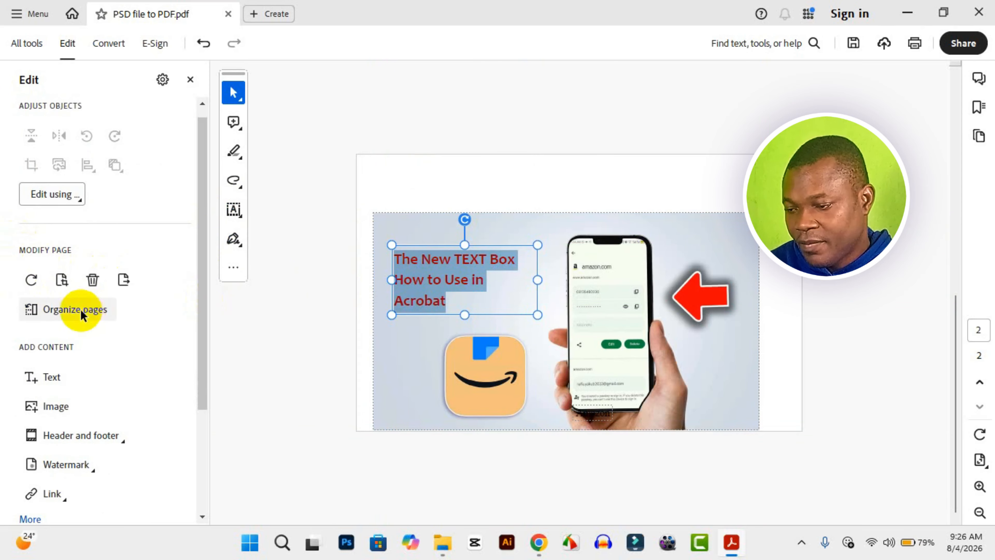
pyautogui.scroll(1, 37, 192)
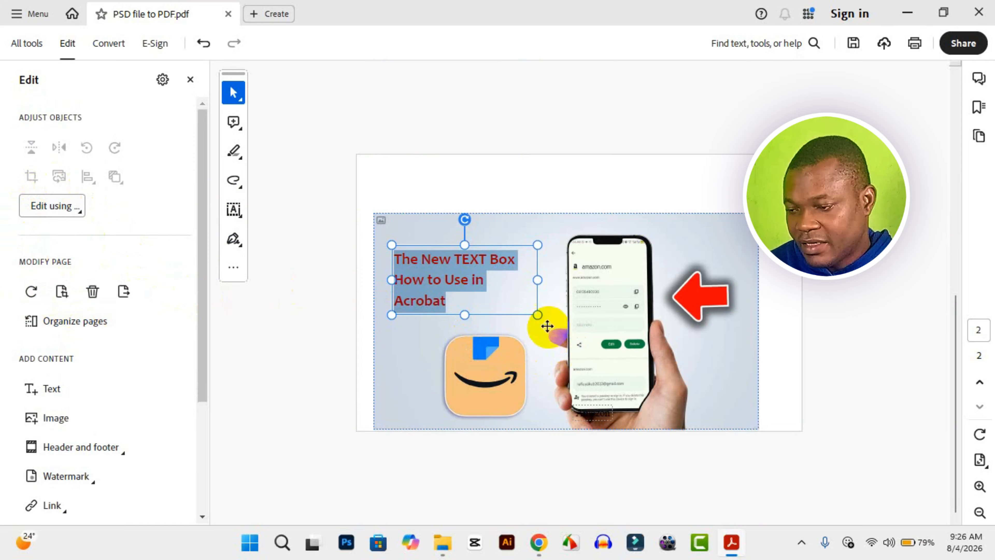
pyautogui.moveTo(539, 314); pyautogui.dragTo(558, 327)
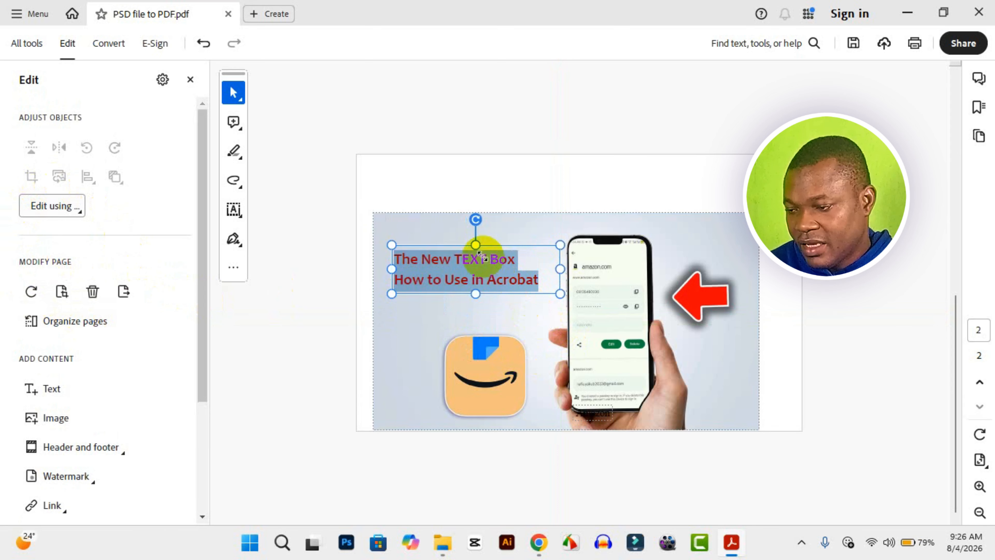
pyautogui.click(371, 227)
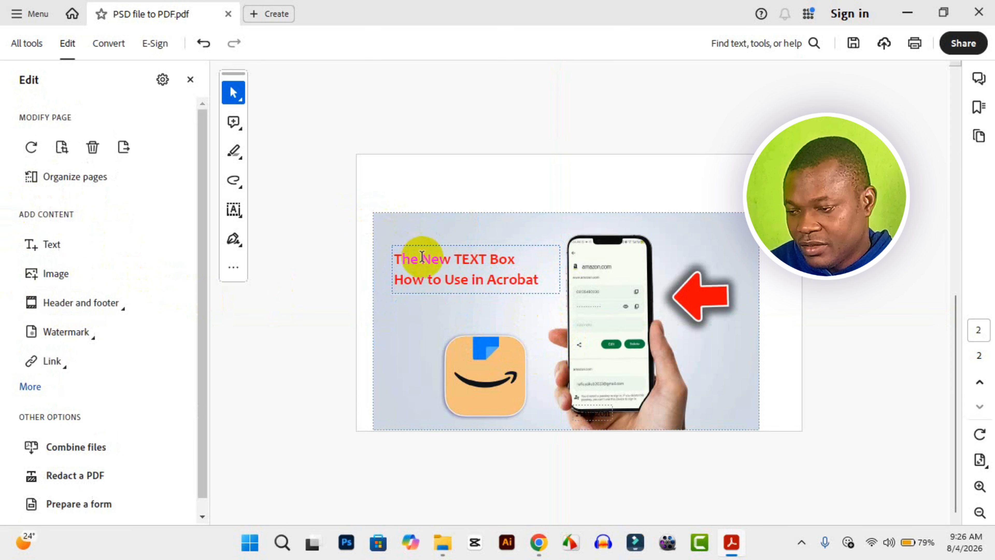
# Try to extend the heading's text box downward from its lower edge, and undo the change.
pyautogui.click(431, 260)
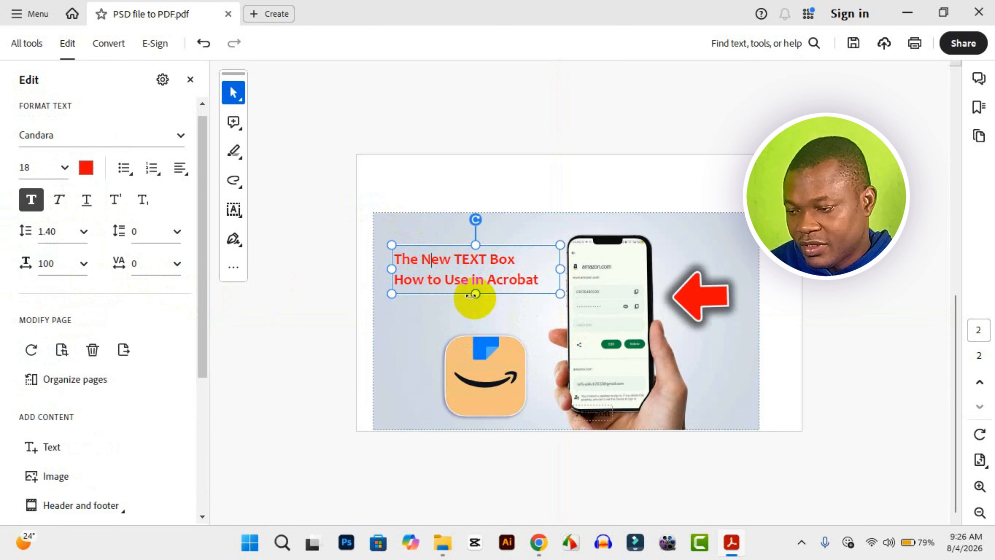
pyautogui.moveTo(484, 294); pyautogui.dragTo(486, 306)
pyautogui.hotkey('ctrl', 'z')
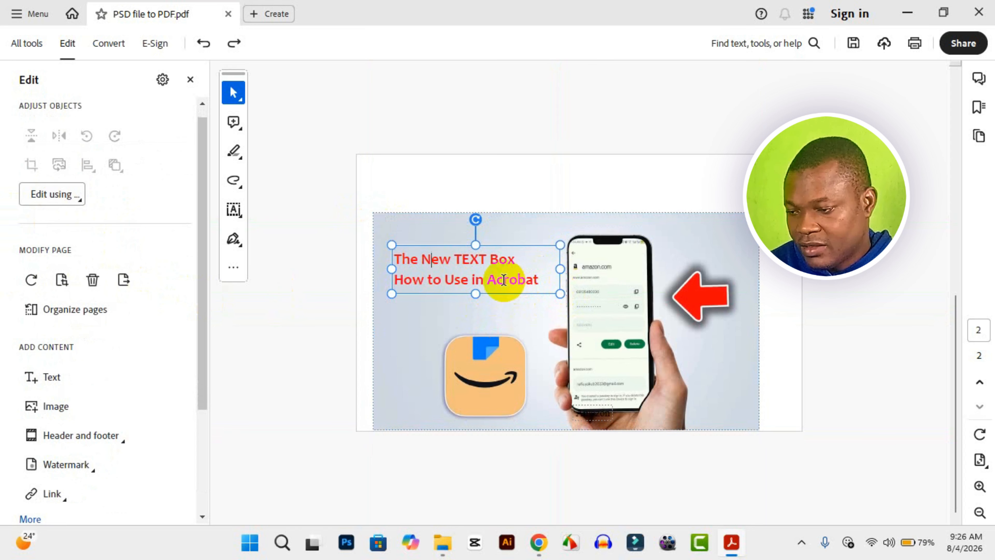
# Move the heading's text box slightly down and the background image slightly up and right, leaving both deselected.
pyautogui.moveTo(482, 243); pyautogui.dragTo(479, 260)
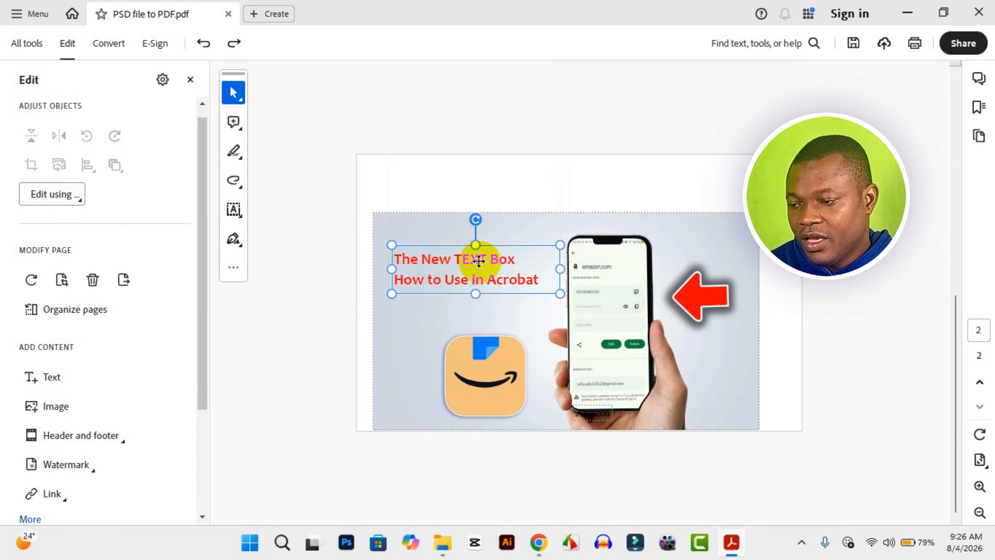
pyautogui.click(623, 186)
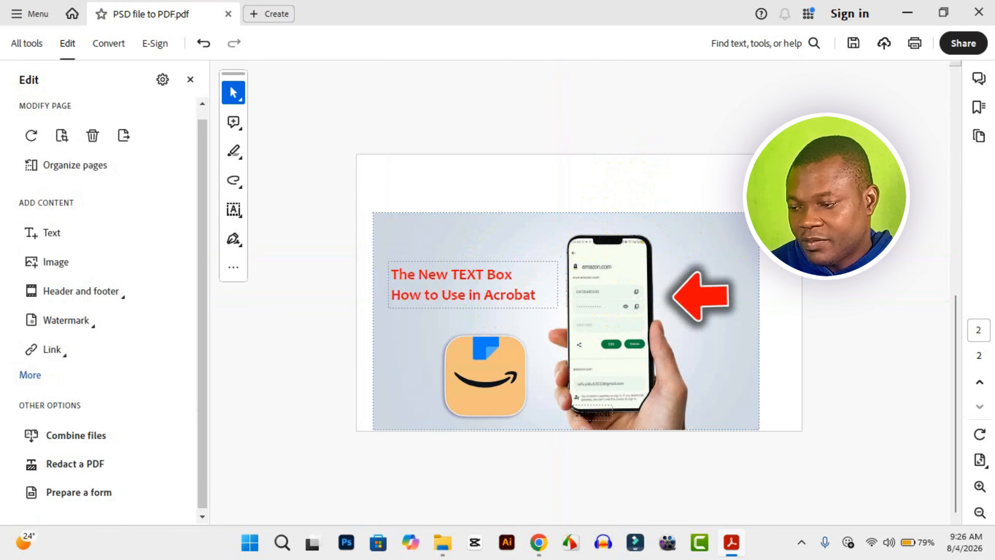
pyautogui.moveTo(688, 358); pyautogui.dragTo(694, 349)
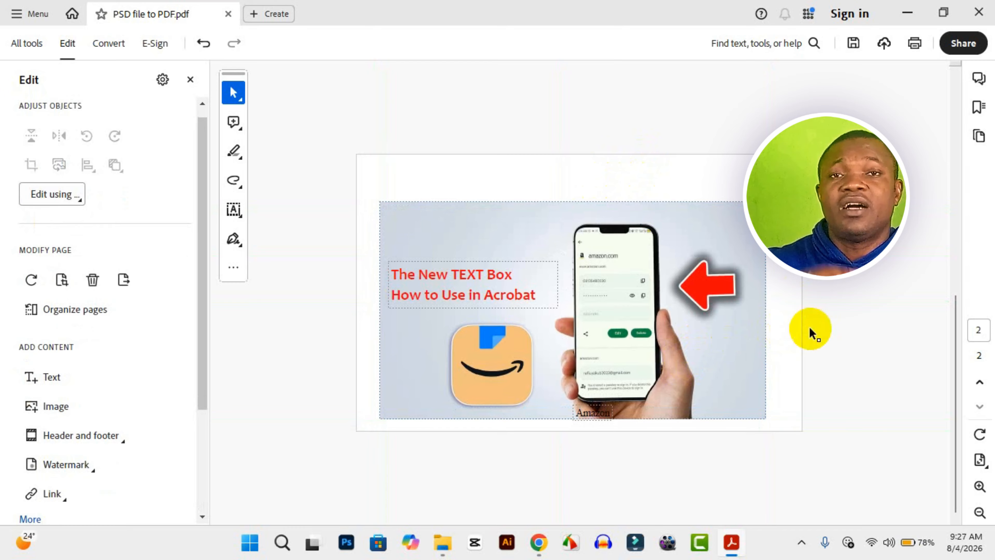
pyautogui.click(302, 257)
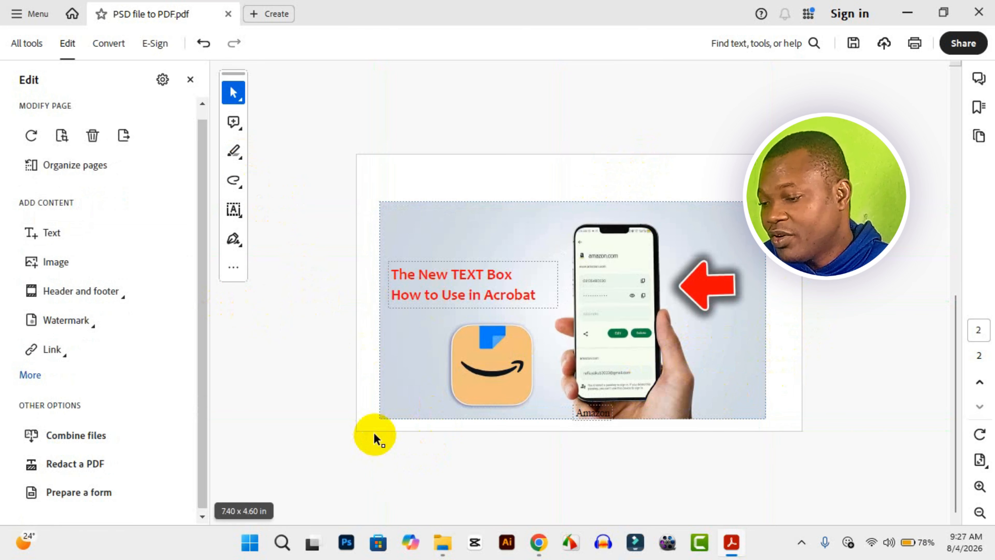